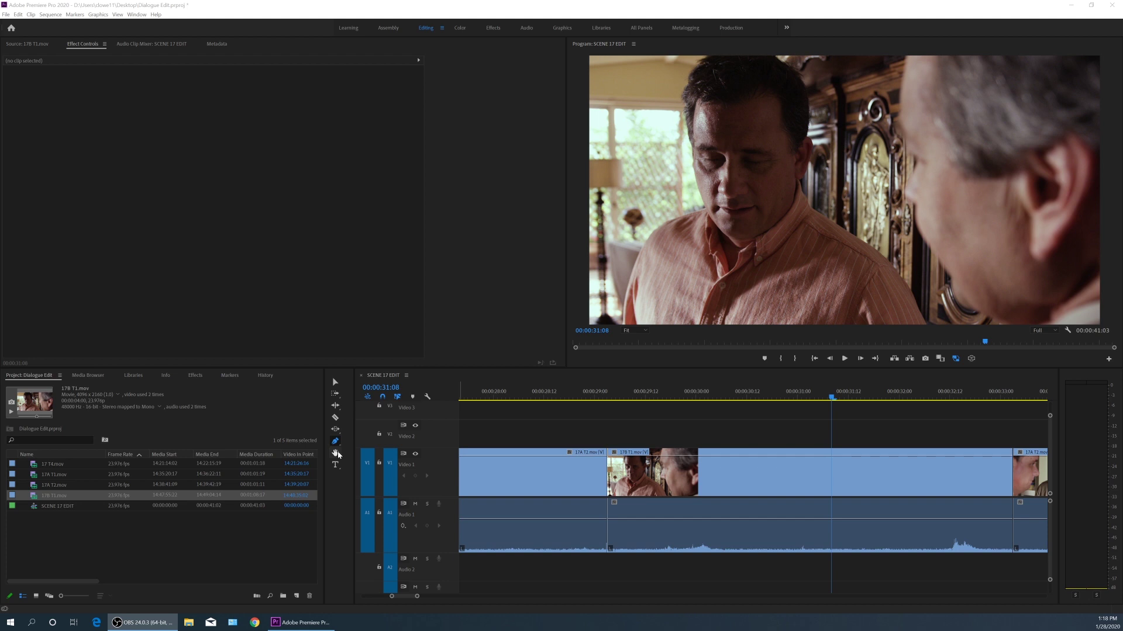
Explore the Hand tool's group and switch between Selection, Hand (H) and Zoom (Z) tools
{"action": "left_click", "coordinate": [336, 455]}
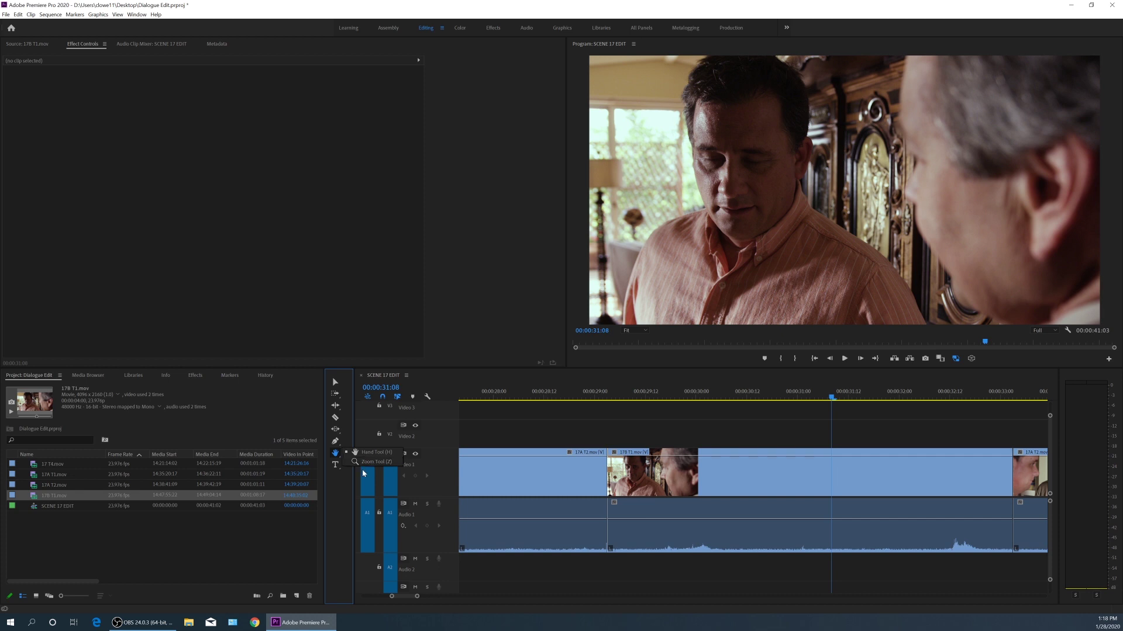
{"action": "left_click", "coordinate": [333, 503]}
{"action": "left_click", "coordinate": [334, 383]}
{"action": "left_click", "coordinate": [336, 456]}
{"action": "left_click", "coordinate": [340, 456]}
{"action": "left_click", "coordinate": [336, 502]}
{"action": "key", "text": "z"}
{"action": "key", "text": "h"}
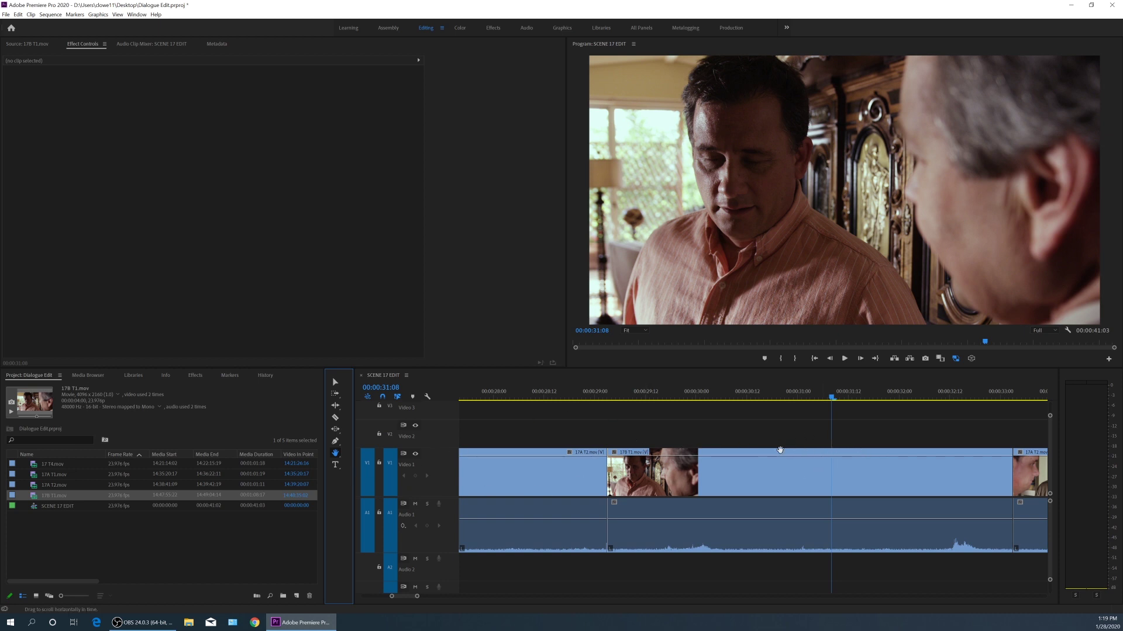
Pan the timeline with the Hand tool toward the end of the sequence and back
{"action": "left_click_drag", "start_coordinate": [853, 454], "coordinate": [679, 466]}
{"action": "left_click_drag", "start_coordinate": [883, 451], "coordinate": [930, 468]}
{"action": "left_click_drag", "start_coordinate": [618, 454], "coordinate": [930, 457]}
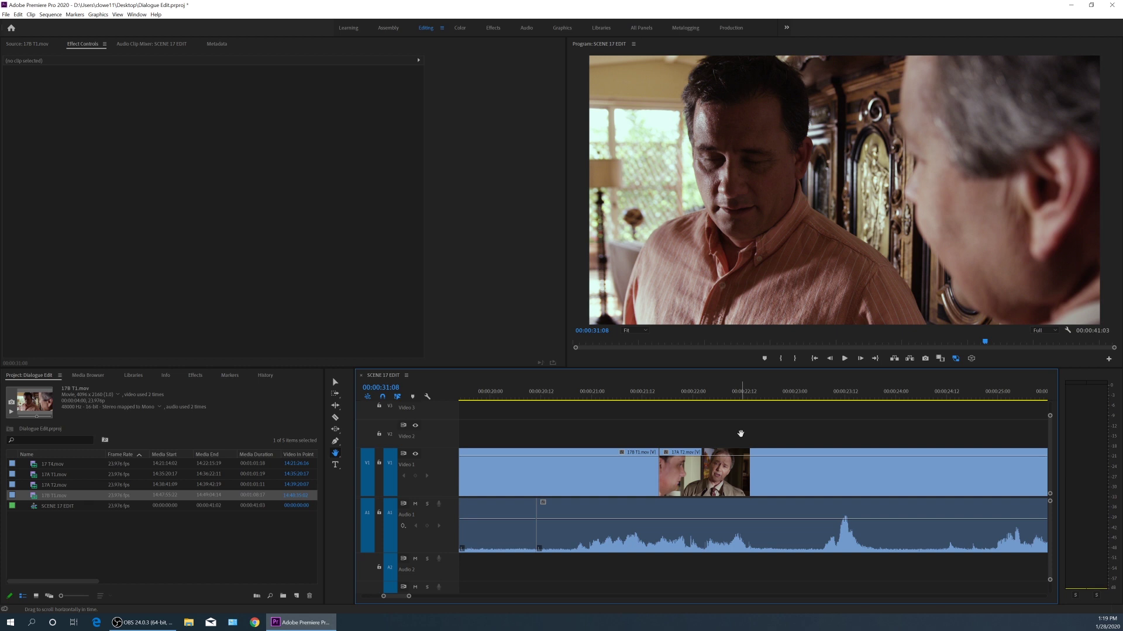
Zoom the timeline with - and =, fit it with backslash, and set the playhead to 00:00:07:17
{"action": "key", "text": "v"}
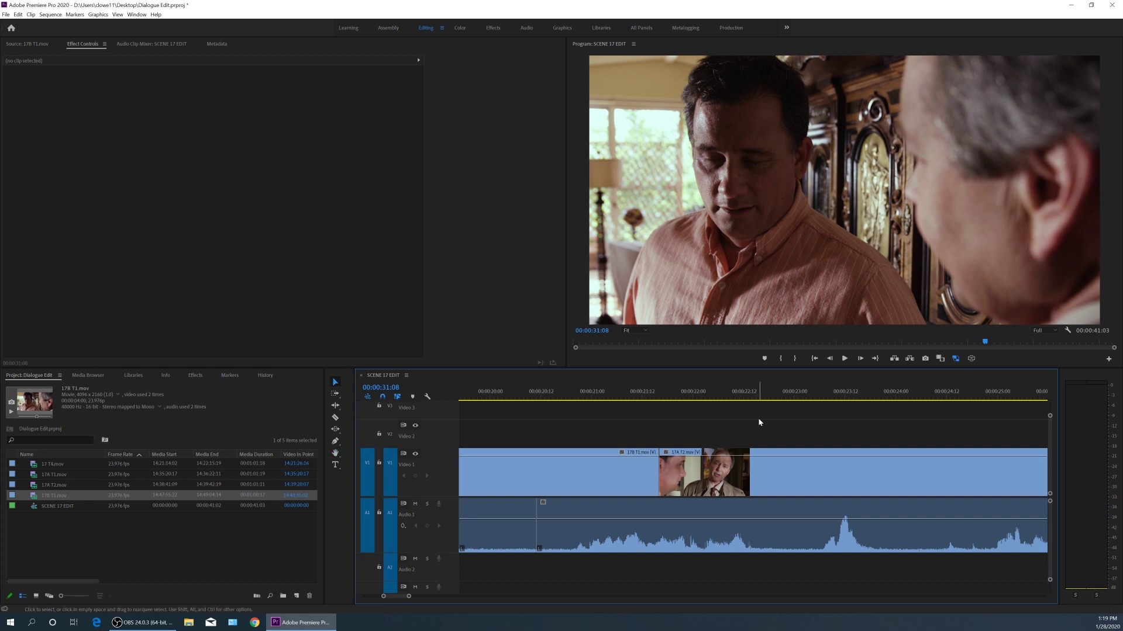
{"action": "key", "text": "minus"}
{"action": "key", "text": "minus"}
{"action": "key", "text": "minus"}
{"action": "key", "text": "minus"}
{"action": "key", "text": "equal"}
{"action": "key", "text": "equal"}
{"action": "key", "text": "equal"}
{"action": "key", "text": "equal"}
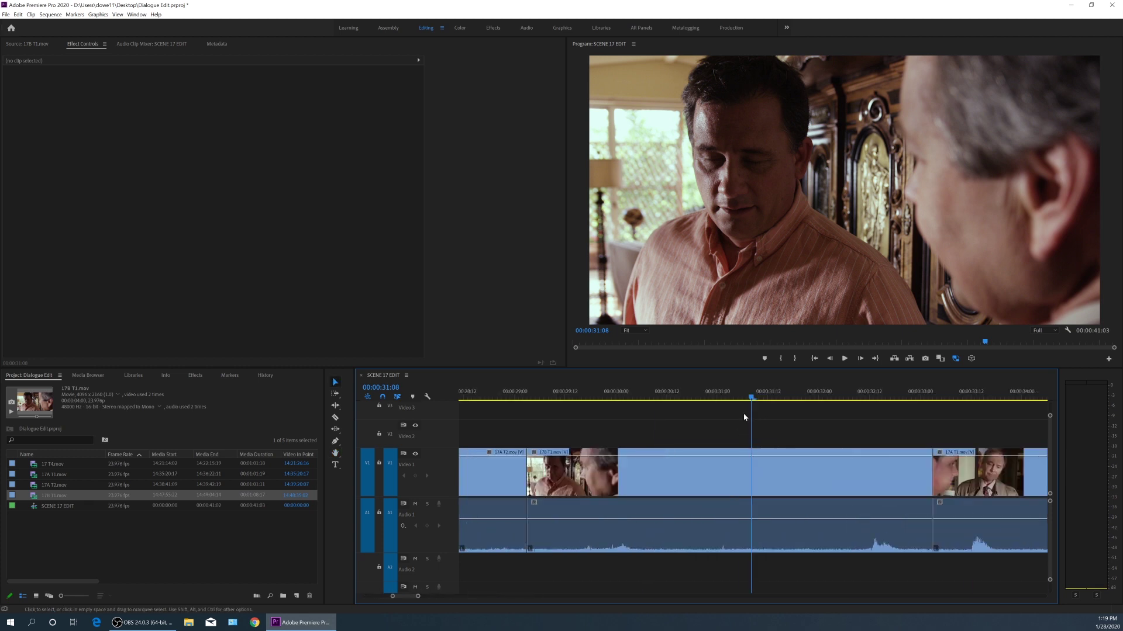
{"action": "key", "text": "equal"}
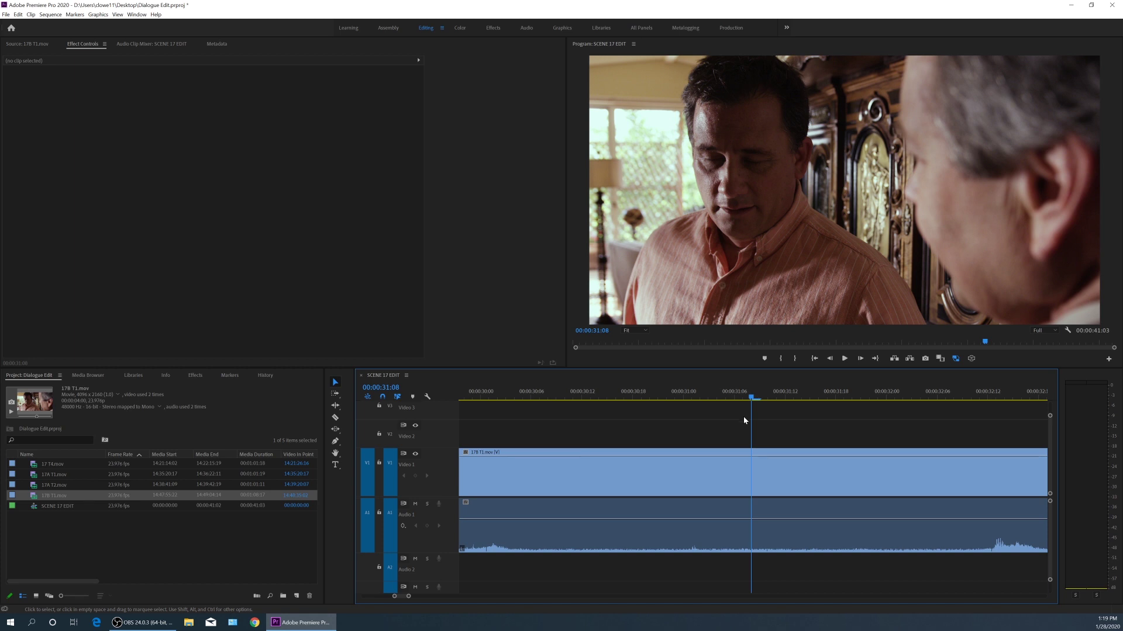
{"action": "key", "text": "backslash"}
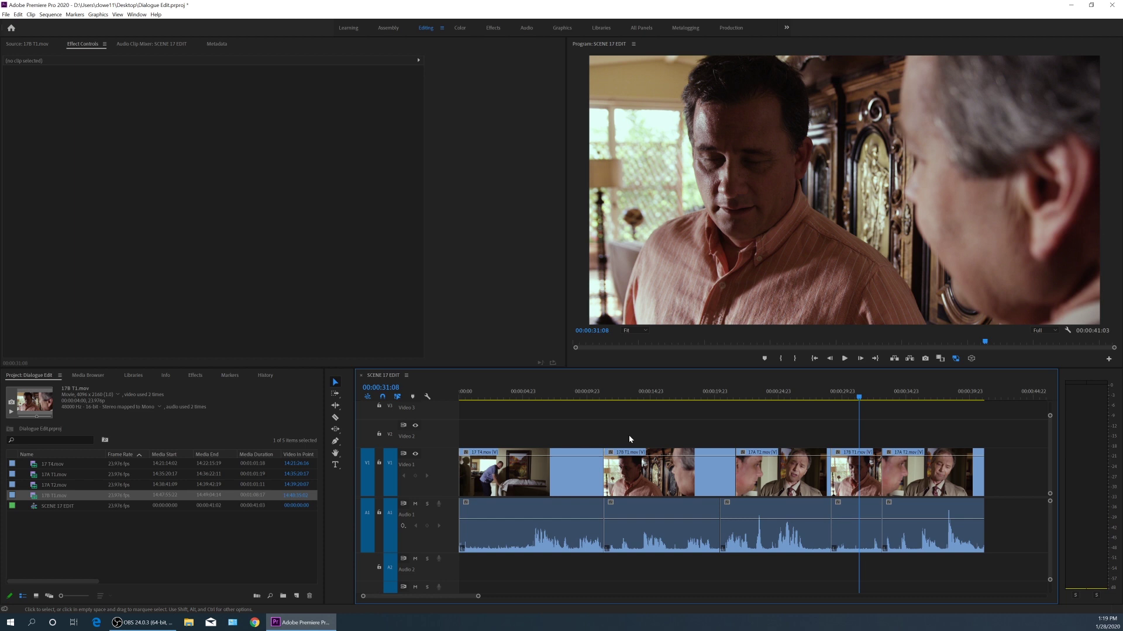
{"action": "key", "text": "backslash"}
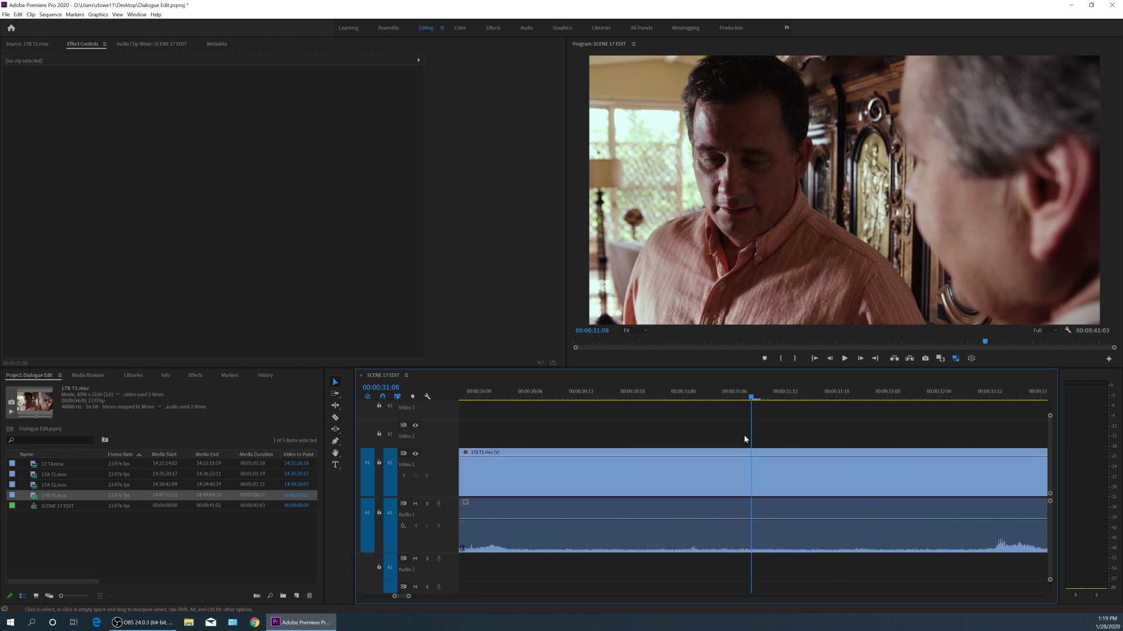
{"action": "key", "text": "backslash"}
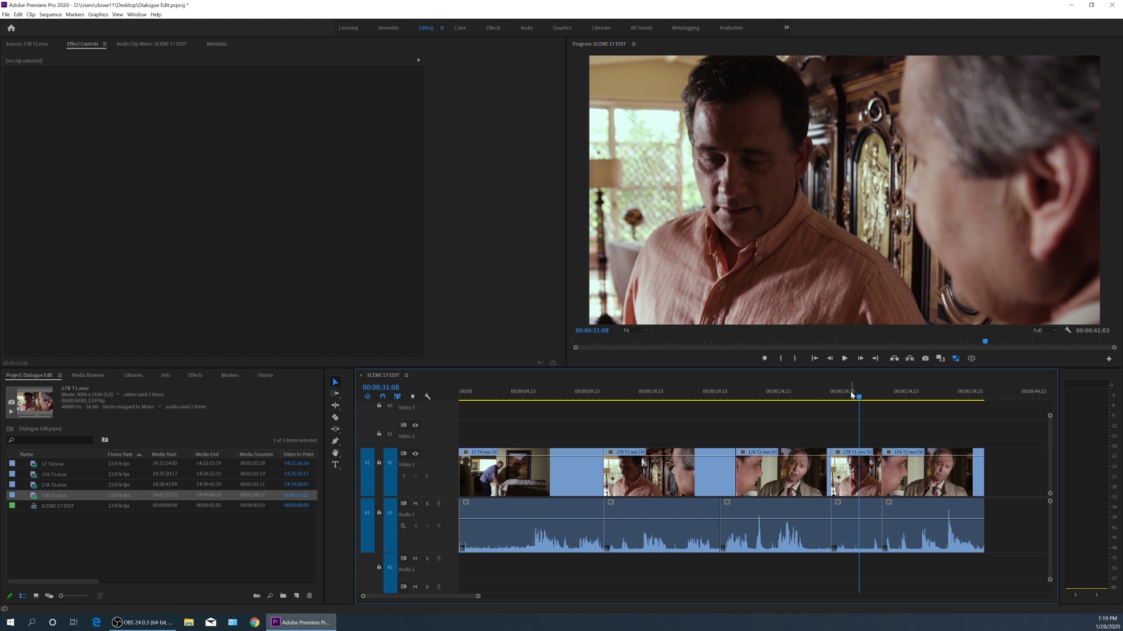
{"action": "left_click_drag", "start_coordinate": [849, 395], "coordinate": [557, 403]}
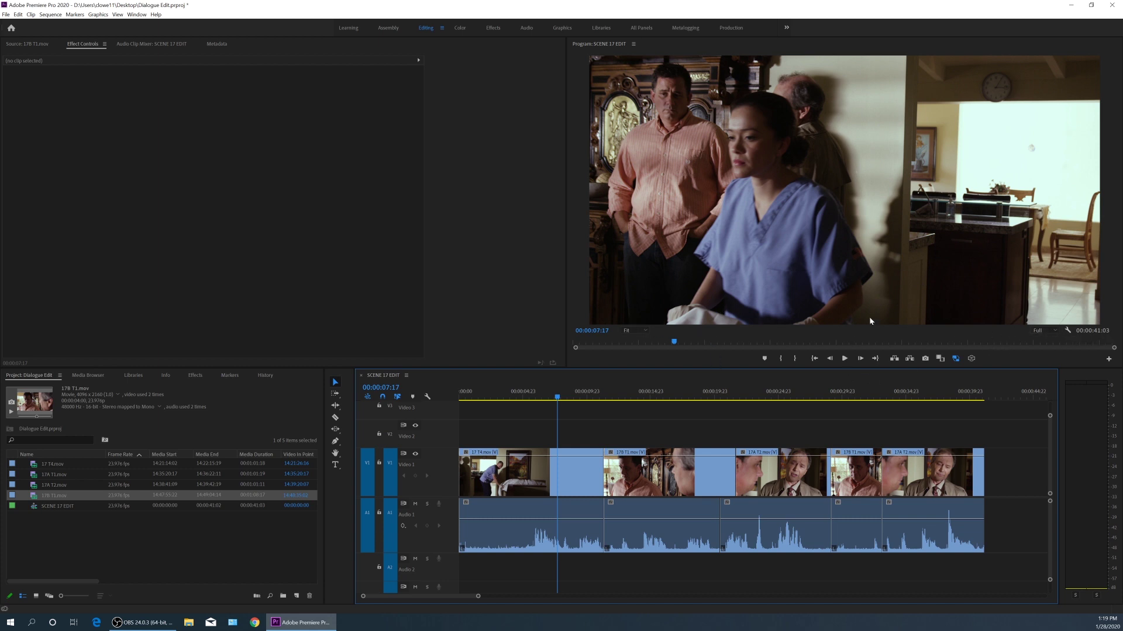
Magnify the Program Monitor to 200% and pan around the frame with the Hand tool
{"action": "left_click", "coordinate": [632, 334]}
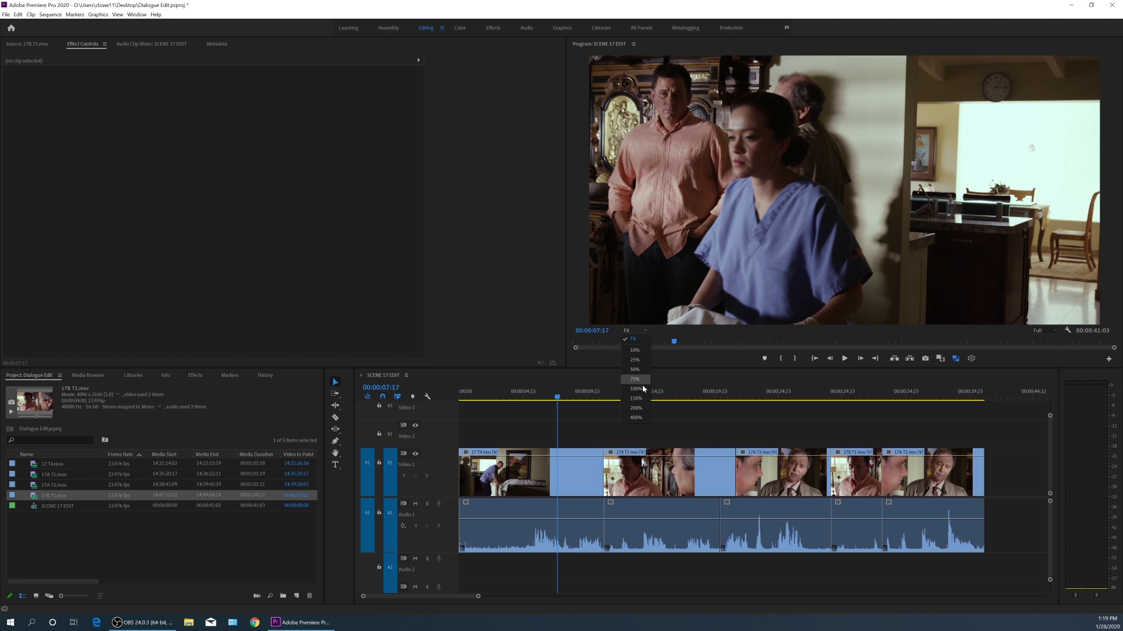
{"action": "left_click", "coordinate": [638, 408]}
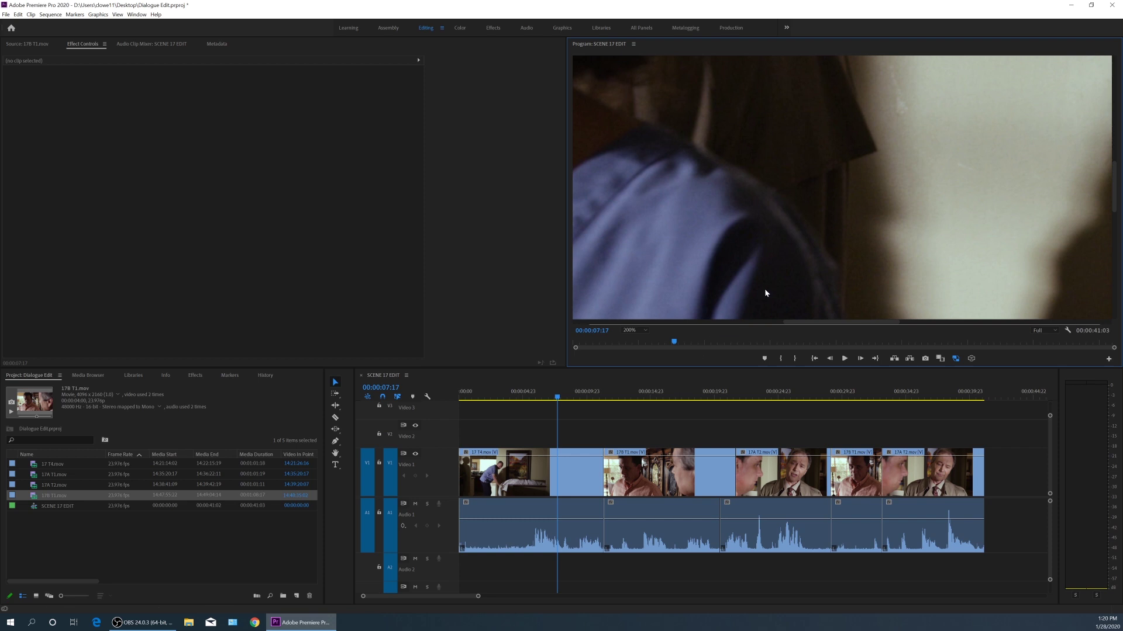
{"action": "key", "text": "h"}
{"action": "left_click_drag", "start_coordinate": [697, 147], "coordinate": [887, 259]}
{"action": "left_click_drag", "start_coordinate": [658, 151], "coordinate": [901, 310]}
{"action": "left_click_drag", "start_coordinate": [839, 222], "coordinate": [994, 216]}
{"action": "left_click_drag", "start_coordinate": [777, 152], "coordinate": [853, 243]}
{"action": "left_click_drag", "start_coordinate": [801, 130], "coordinate": [822, 155]}
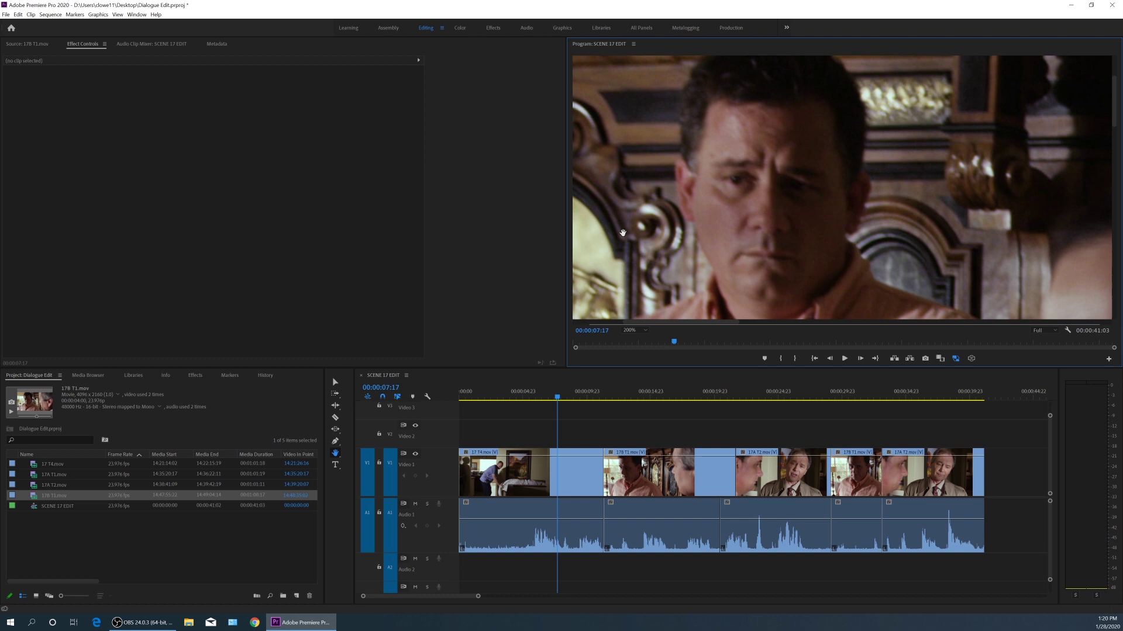
Set the Program Monitor zoom to 150% and pan onto the man's face
{"action": "left_click", "coordinate": [643, 331]}
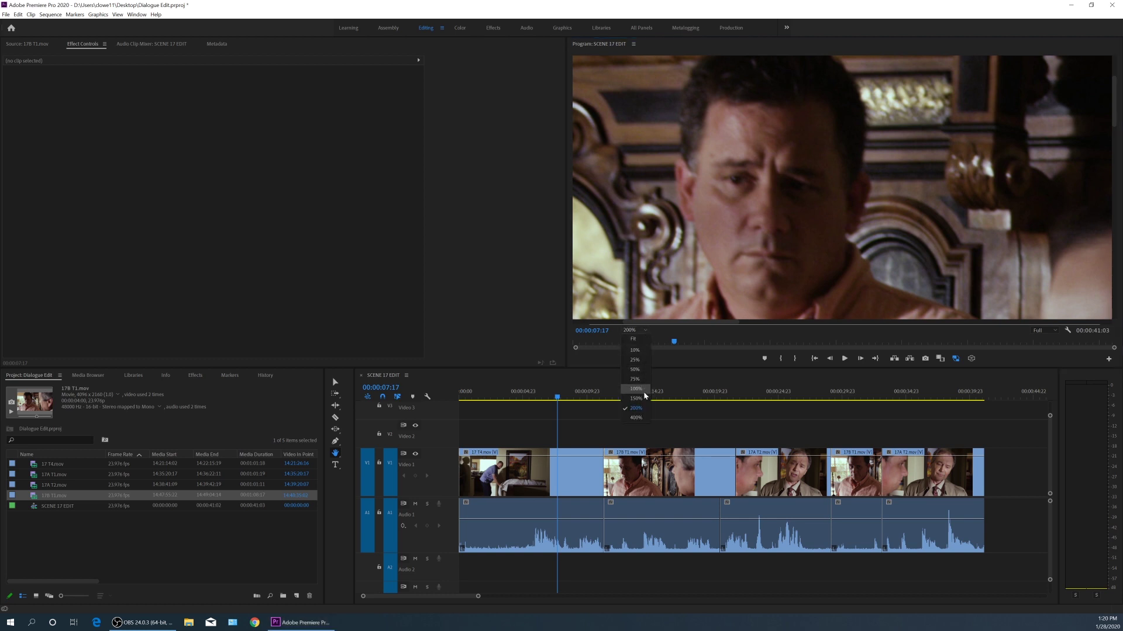
{"action": "left_click", "coordinate": [650, 369]}
{"action": "left_click_drag", "start_coordinate": [664, 183], "coordinate": [848, 200]}
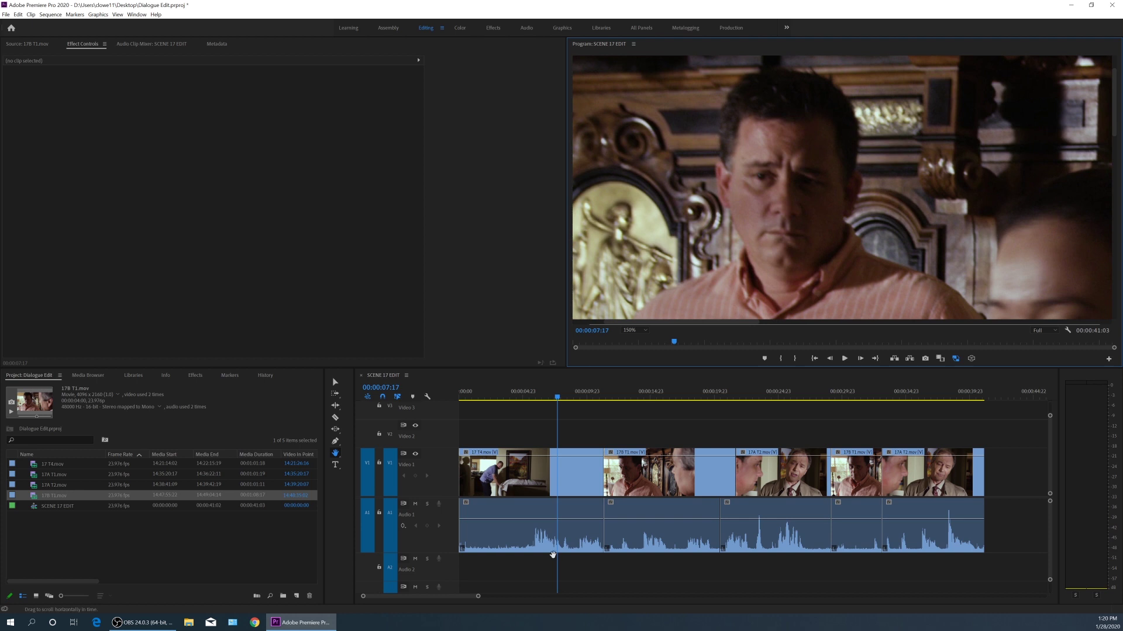
Select the 17 T4.mov clip and start a freeform opacity mask
{"action": "key", "text": "v"}
{"action": "left_click", "coordinate": [556, 490]}
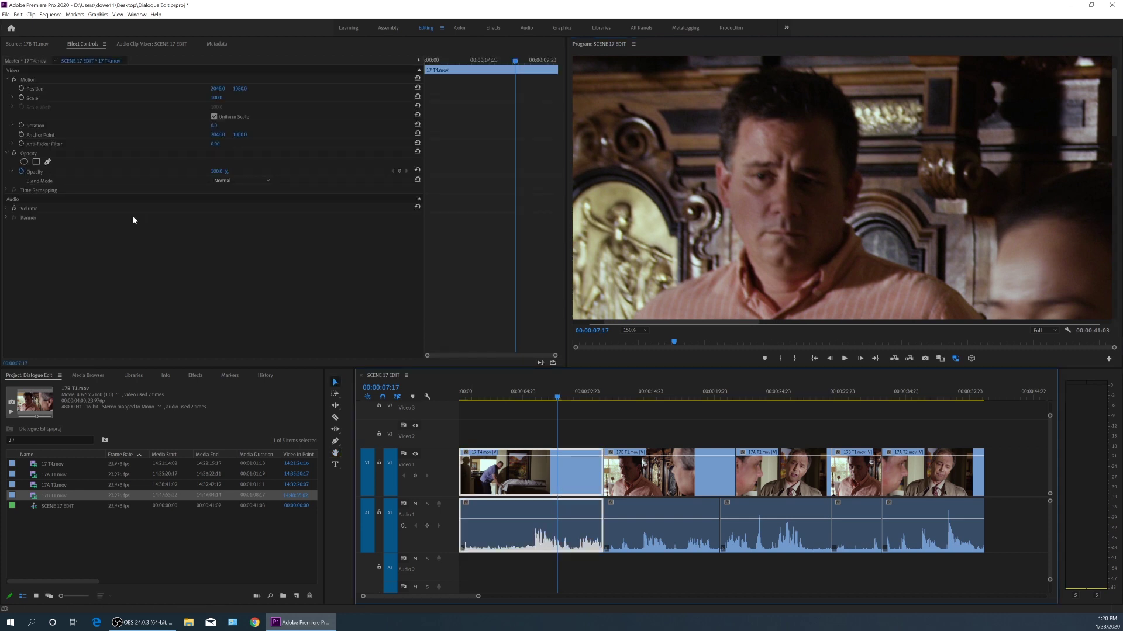
{"action": "left_click", "coordinate": [48, 162]}
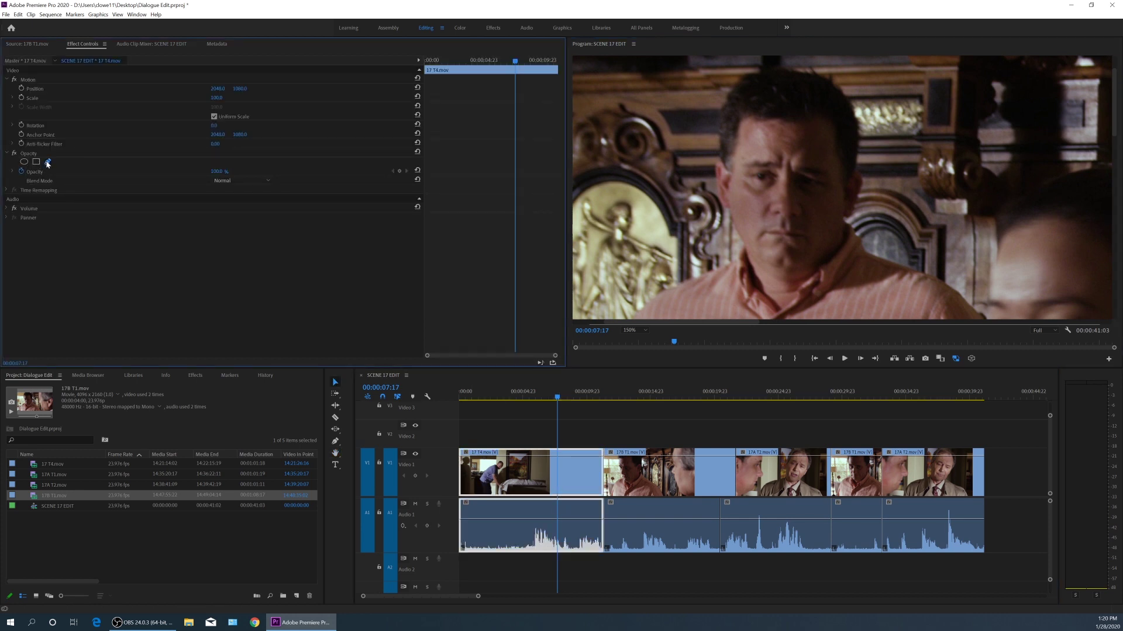
Trace the mask closed around the man's face and scroll the monitor so the face sits higher
{"action": "left_click_drag", "start_coordinate": [735, 90], "coordinate": [720, 153]}
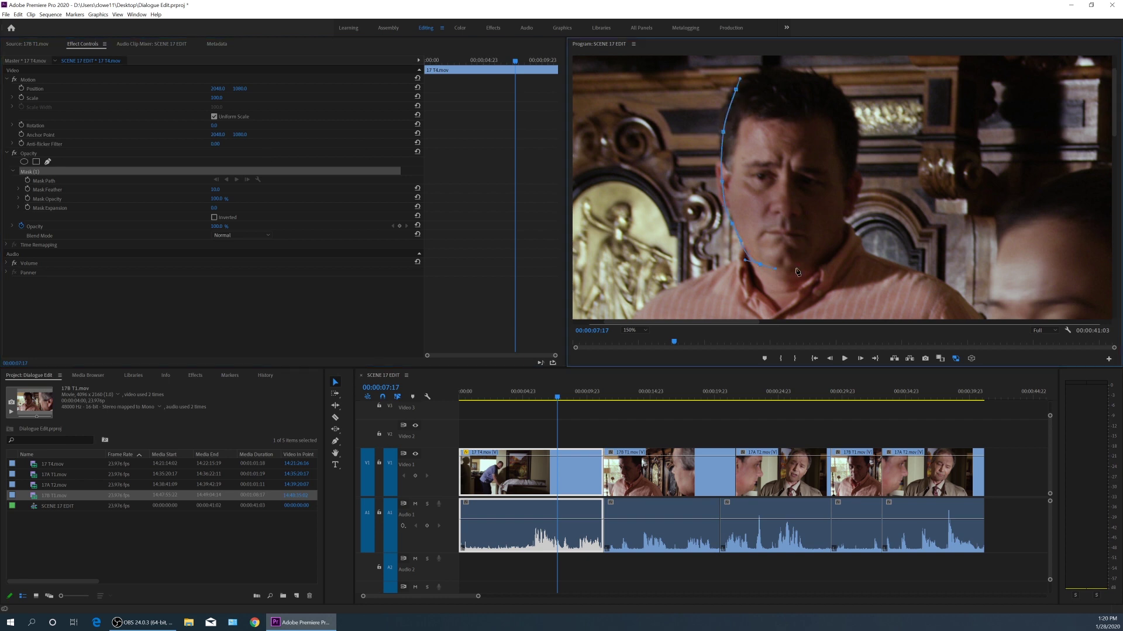
{"action": "left_click", "coordinate": [832, 255]}
{"action": "left_click", "coordinate": [845, 216]}
{"action": "left_click", "coordinate": [856, 194]}
{"action": "left_click", "coordinate": [854, 160]}
{"action": "left_click_drag", "start_coordinate": [835, 85], "coordinate": [758, 76]}
{"action": "left_click", "coordinate": [737, 90]}
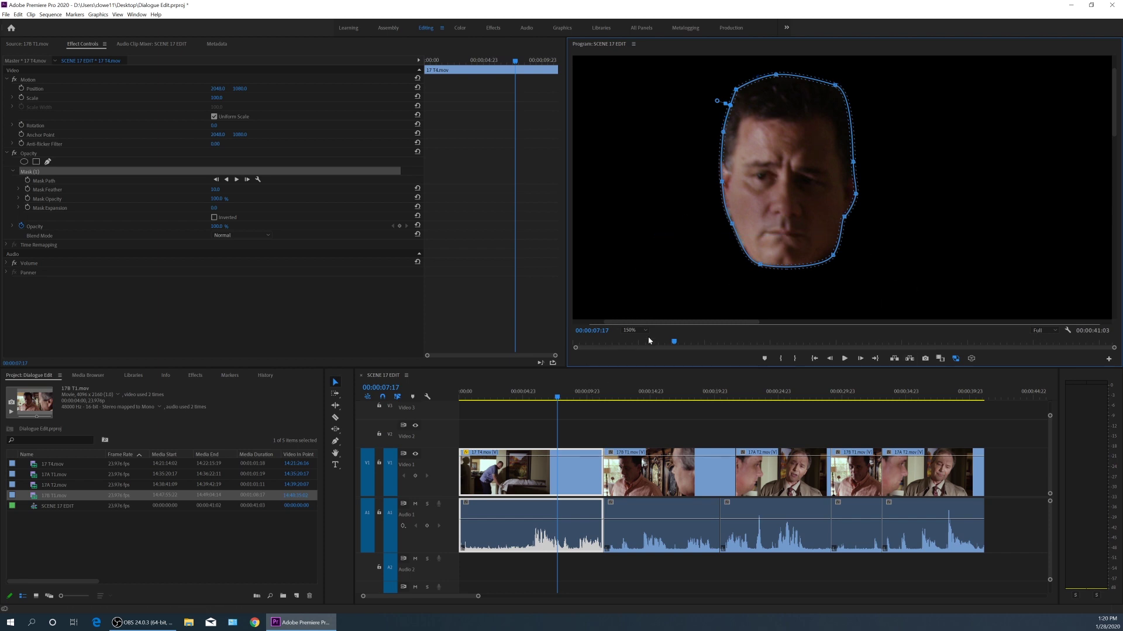
{"action": "mouse_move", "coordinate": [658, 321]}
{"action": "left_mouse_down"}
{"action": "mouse_move", "coordinate": [729, 322]}
{"action": "mouse_move", "coordinate": [673, 320]}
{"action": "left_mouse_up"}
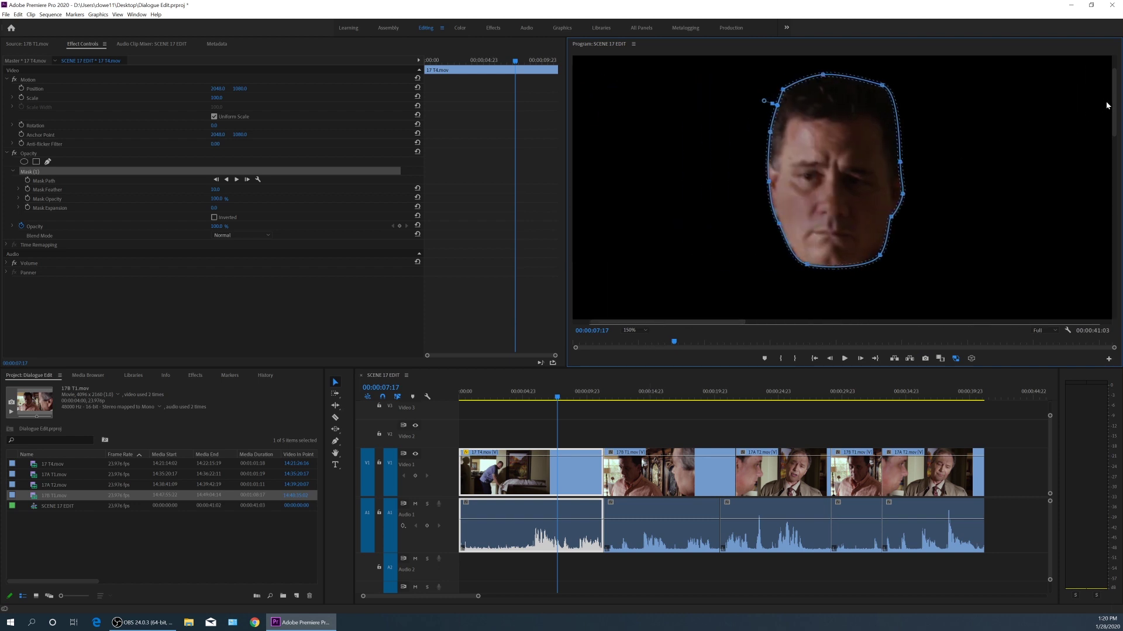
{"action": "mouse_move", "coordinate": [1114, 104]}
{"action": "left_mouse_down"}
{"action": "mouse_move", "coordinate": [1114, 141]}
{"action": "mouse_move", "coordinate": [1114, 120]}
{"action": "left_mouse_up"}
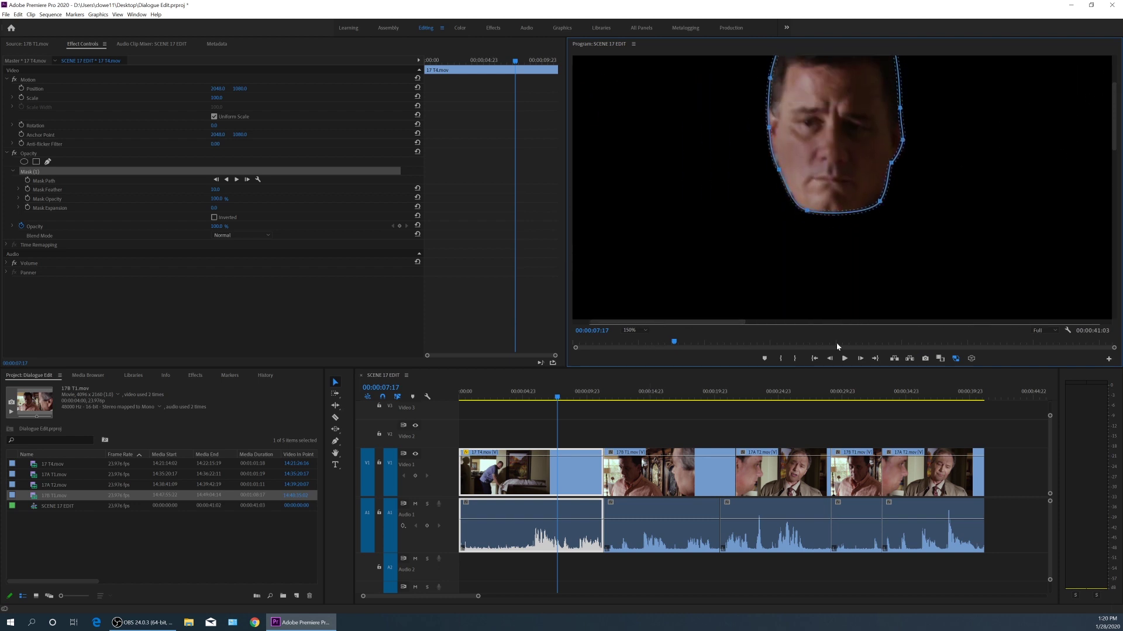
Deselect the clip and pan the magnified Program Monitor view with the Hand tool
{"action": "left_click", "coordinate": [596, 421]}
{"action": "key", "text": "h"}
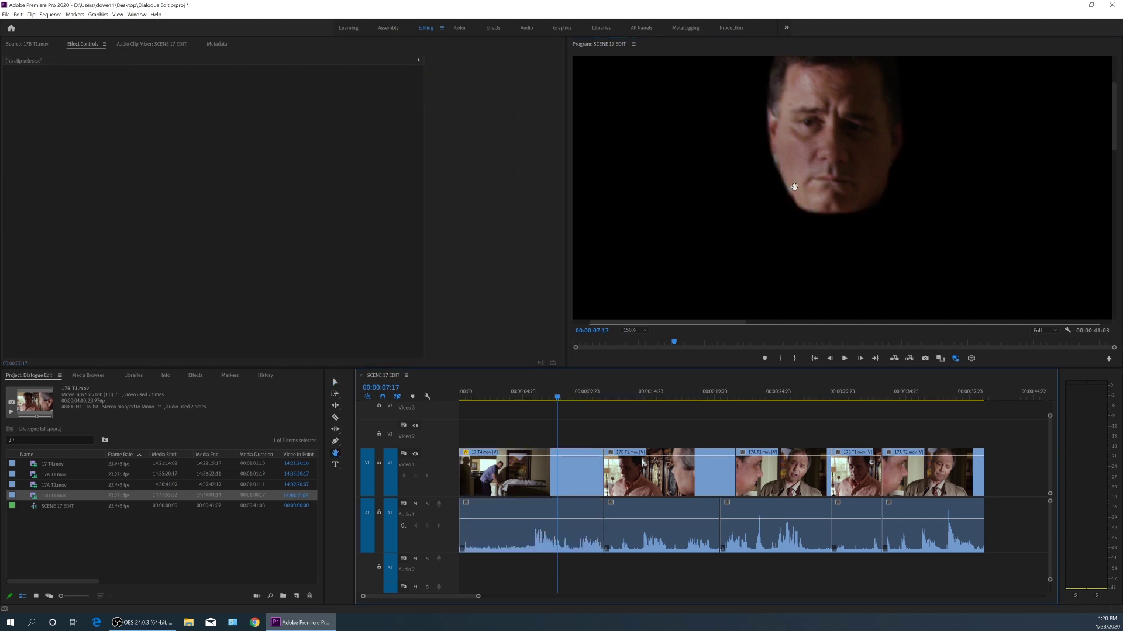
{"action": "left_click_drag", "start_coordinate": [792, 184], "coordinate": [770, 240]}
{"action": "left_click_drag", "start_coordinate": [738, 193], "coordinate": [593, 202]}
{"action": "left_click_drag", "start_coordinate": [932, 142], "coordinate": [664, 193]}
{"action": "left_click_drag", "start_coordinate": [835, 238], "coordinate": [609, 165]}
{"action": "left_click_drag", "start_coordinate": [843, 153], "coordinate": [926, 212]}
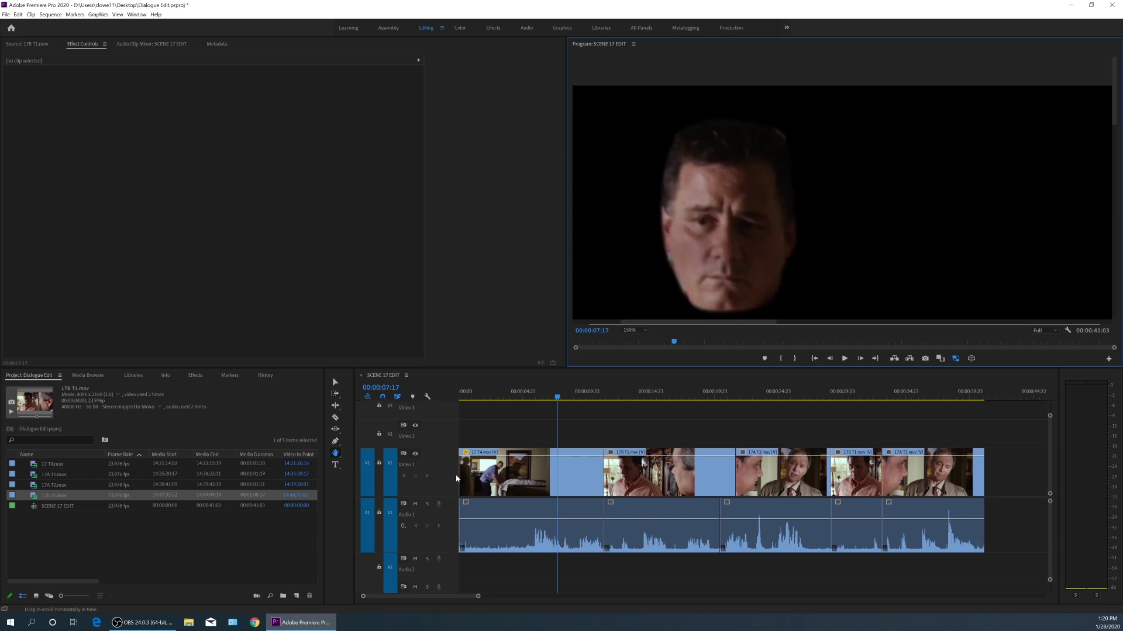
Delete Mask (1) from 17 T4.mov and set the Program Monitor zoom to Fit
{"action": "key", "text": "v"}
{"action": "left_click", "coordinate": [503, 483]}
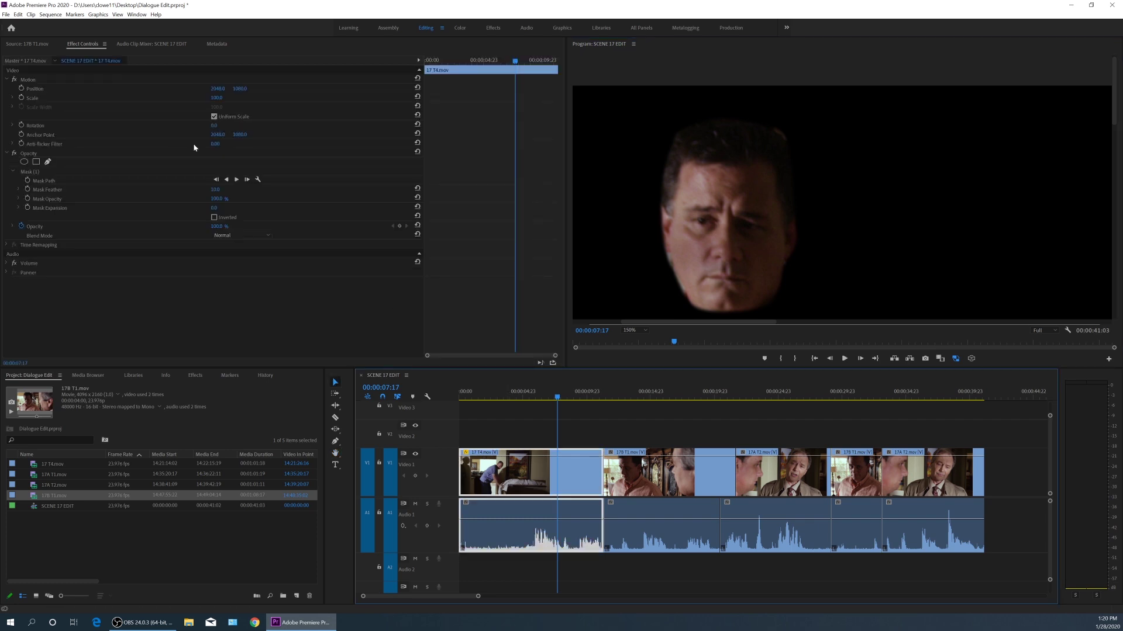
{"action": "left_click", "coordinate": [27, 171]}
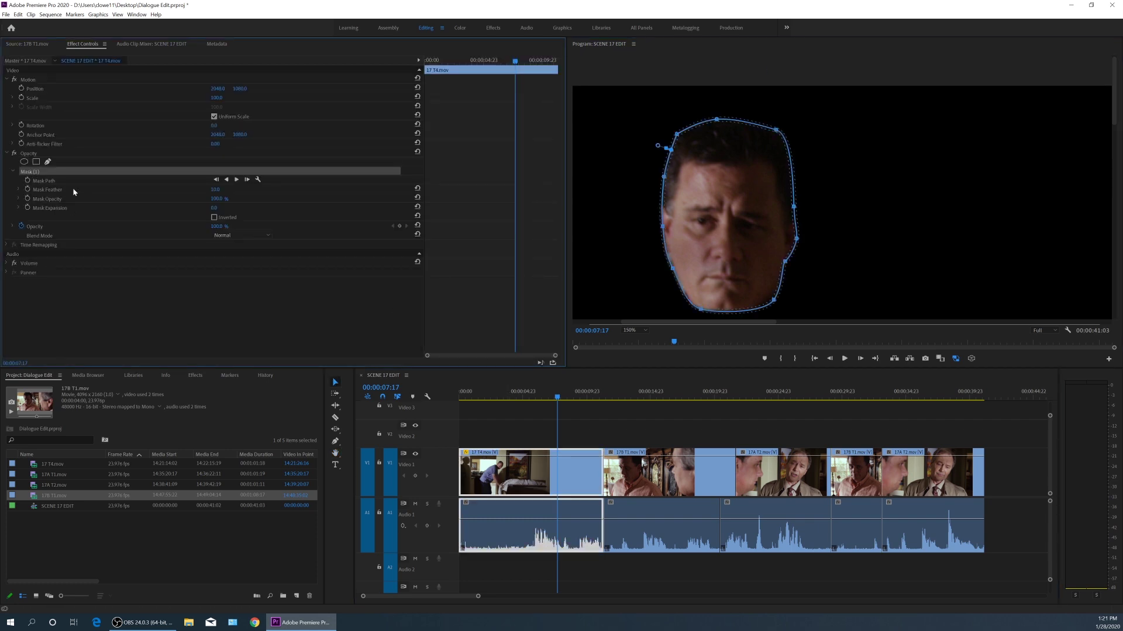
{"action": "key", "text": "Delete"}
{"action": "left_click", "coordinate": [635, 330]}
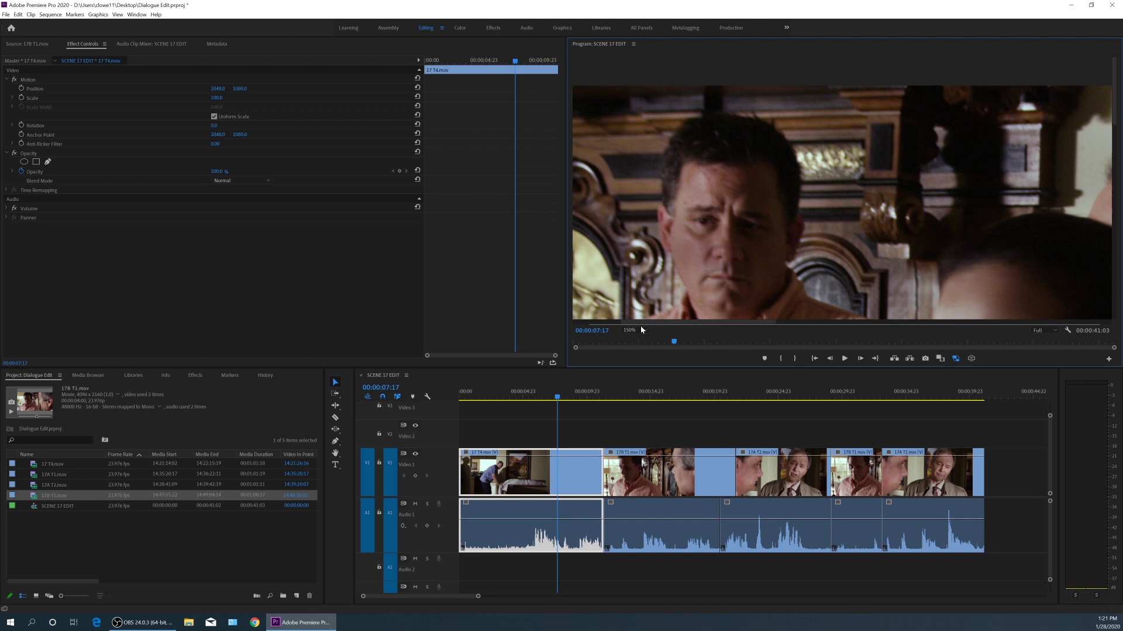
{"action": "left_click", "coordinate": [640, 331]}
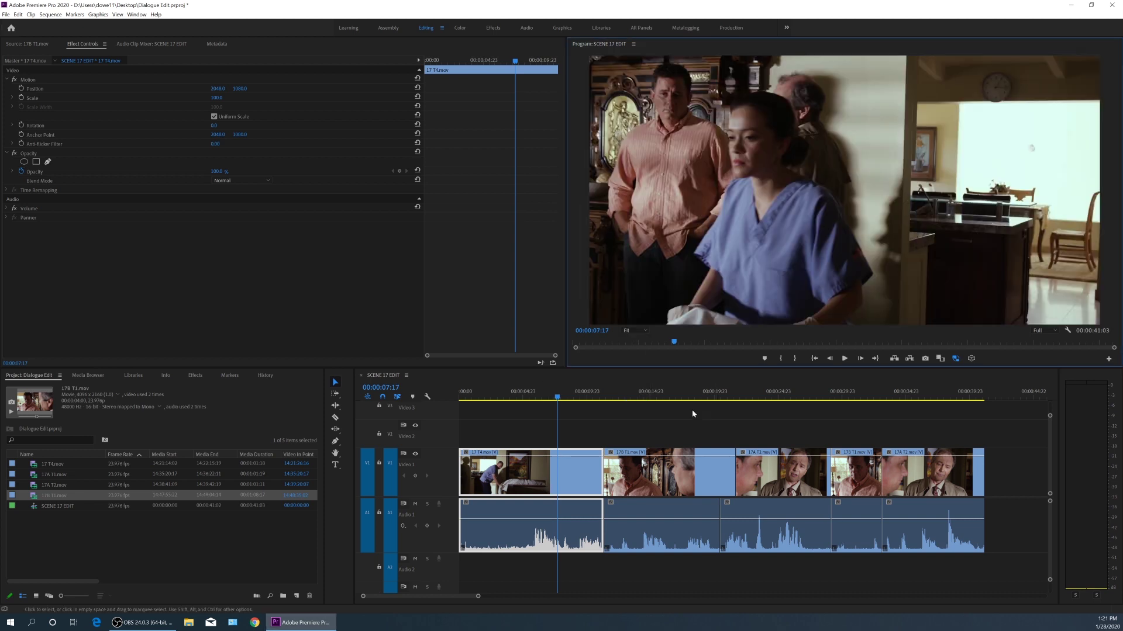
Place the playhead at 00:00:19:23, zoom in with = and the Zoom tool, then zoom back out fully
{"action": "left_click", "coordinate": [713, 398]}
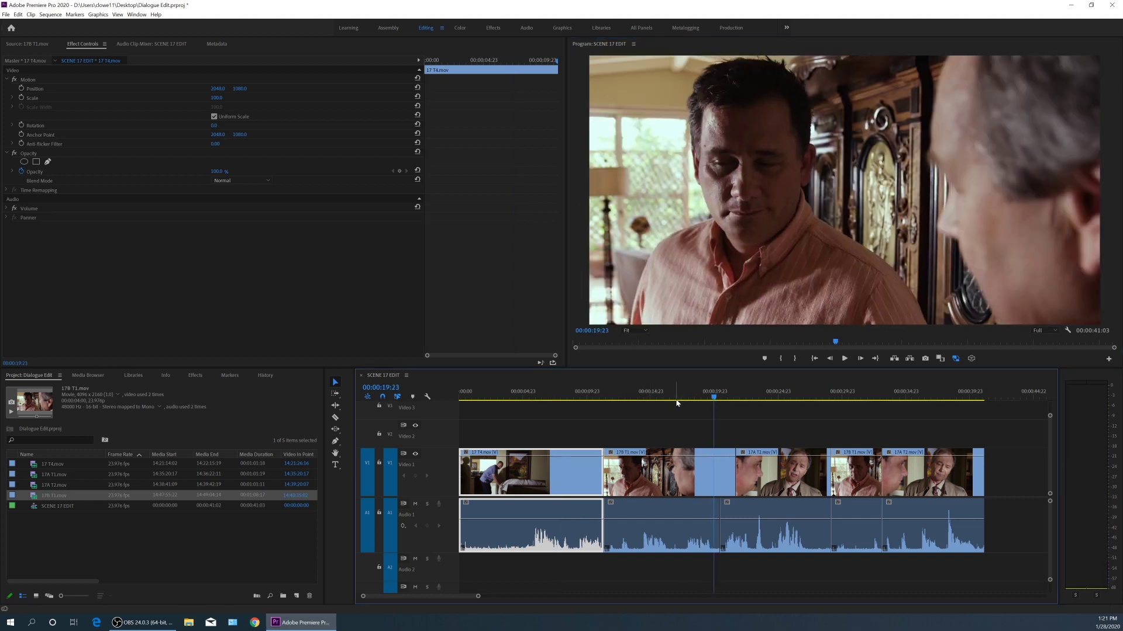
{"action": "key", "text": "equal"}
{"action": "key", "text": "equal"}
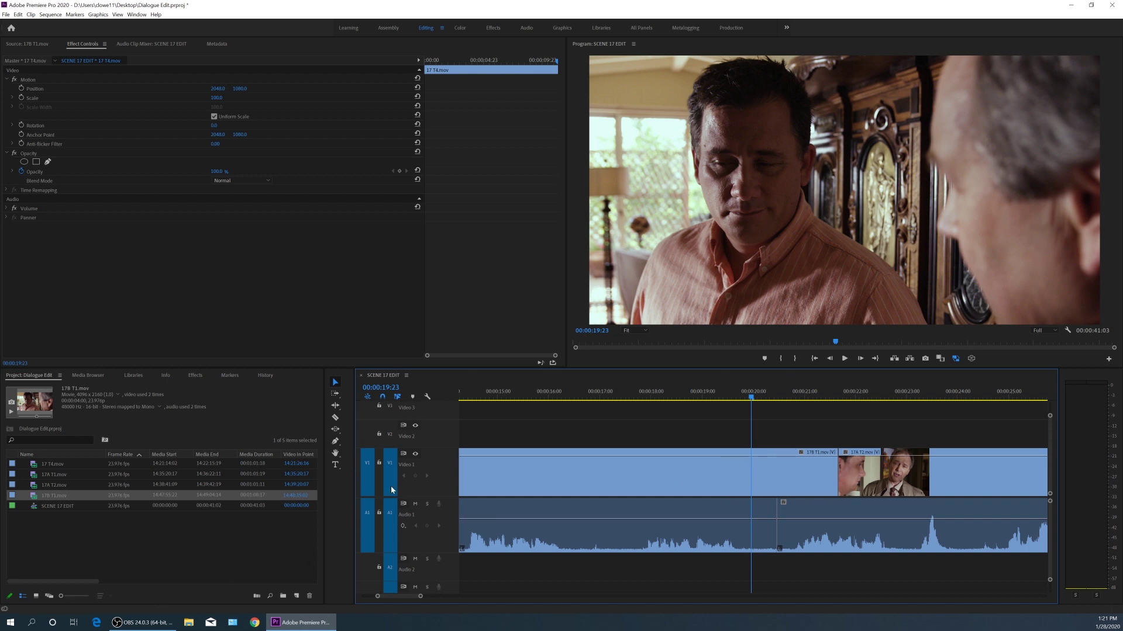
{"action": "key", "text": "z"}
{"action": "left_click", "coordinate": [760, 471]}
{"action": "left_click", "coordinate": [760, 472]}
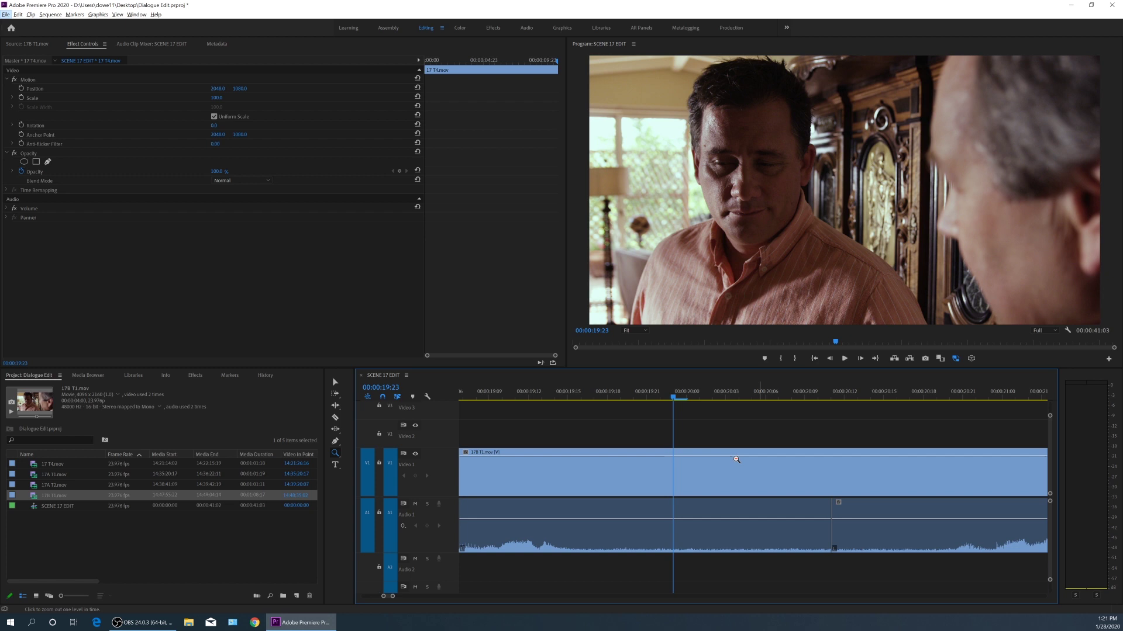
{"action": "left_click", "coordinate": [716, 471], "text": "alt"}
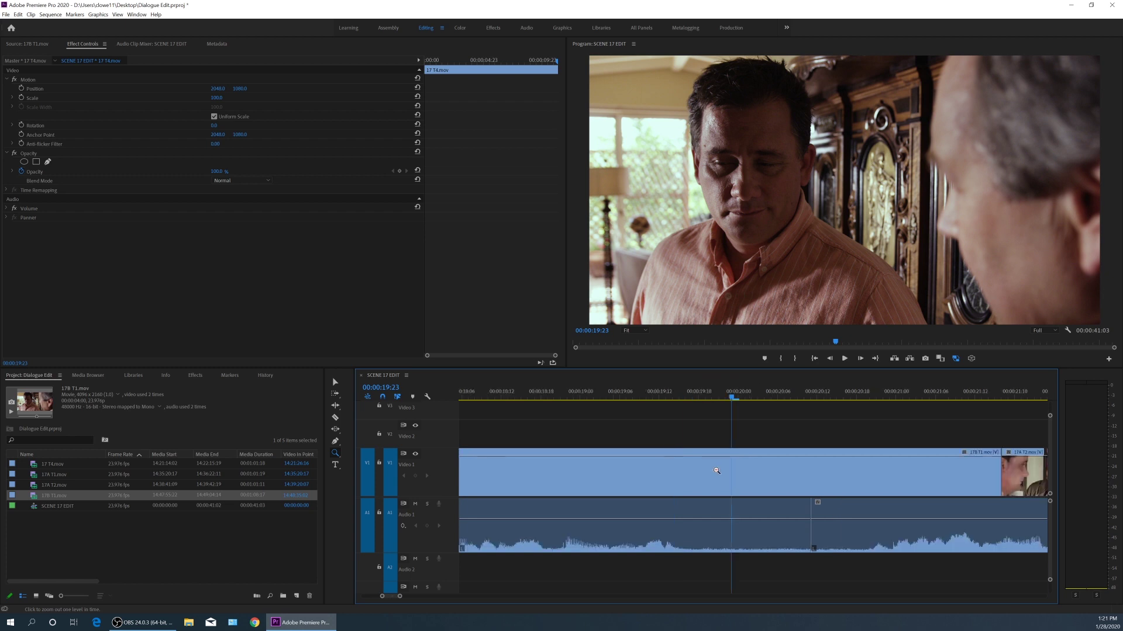
{"action": "left_click", "coordinate": [716, 471], "text": "alt"}
{"action": "left_click", "coordinate": [716, 471], "text": "alt"}
{"action": "left_click", "coordinate": [717, 470], "text": "alt"}
{"action": "left_click", "coordinate": [716, 471], "text": "alt"}
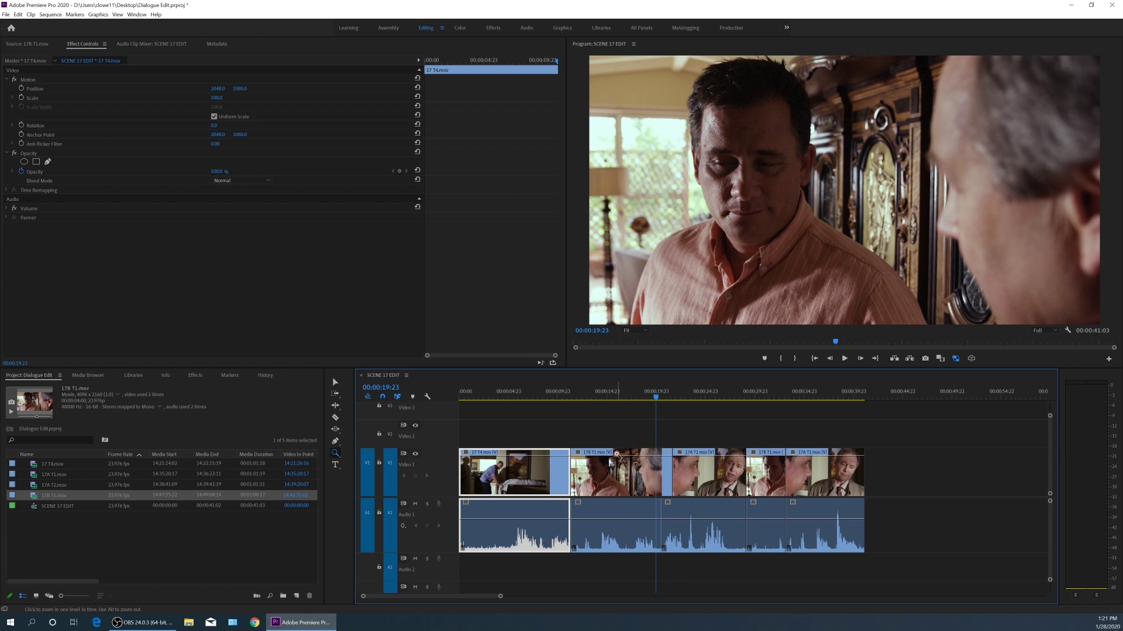
{"action": "key", "text": "v"}
{"action": "key", "text": "z"}
{"action": "left_click", "coordinate": [657, 452]}
{"action": "left_click", "coordinate": [657, 452]}
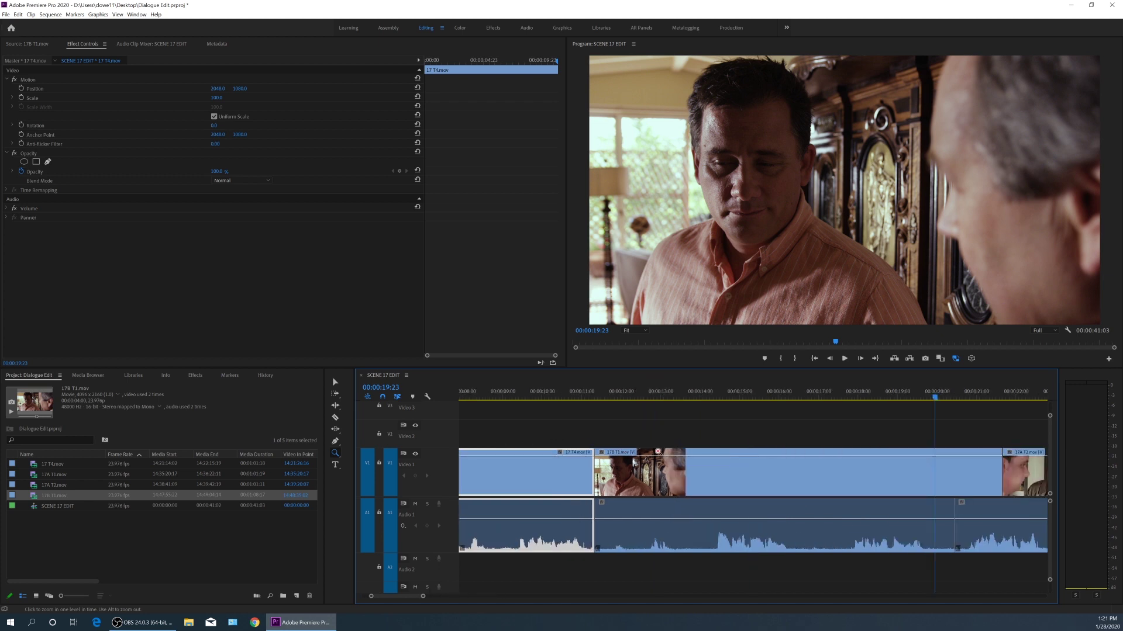
{"action": "left_click", "coordinate": [691, 440]}
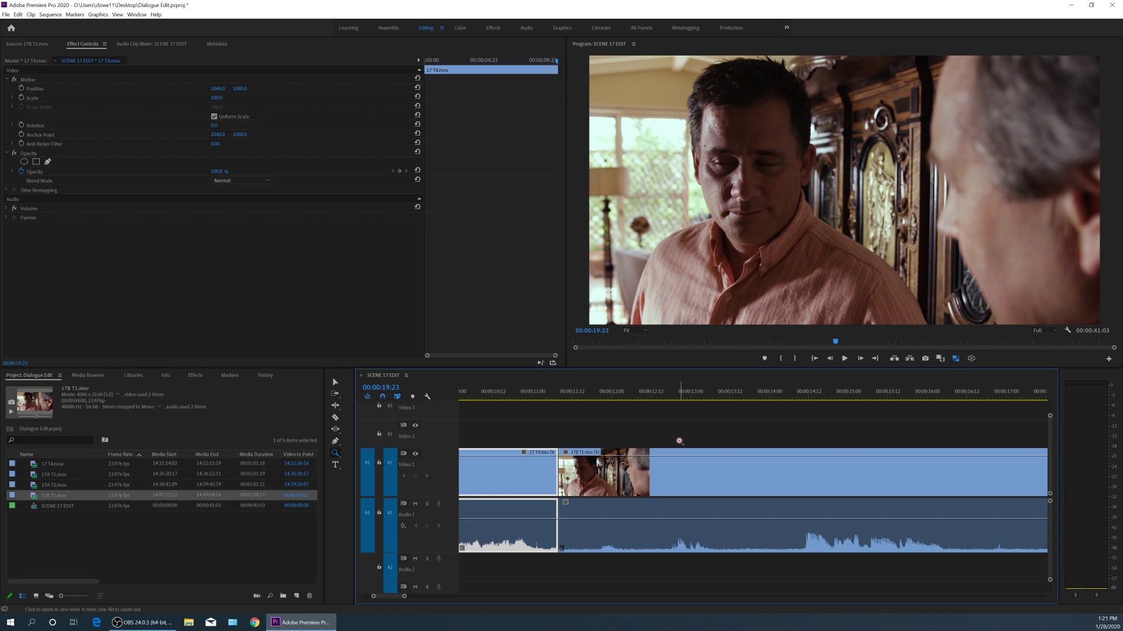
{"action": "left_click", "coordinate": [679, 441], "text": "alt"}
{"action": "left_click", "coordinate": [680, 440], "text": "alt"}
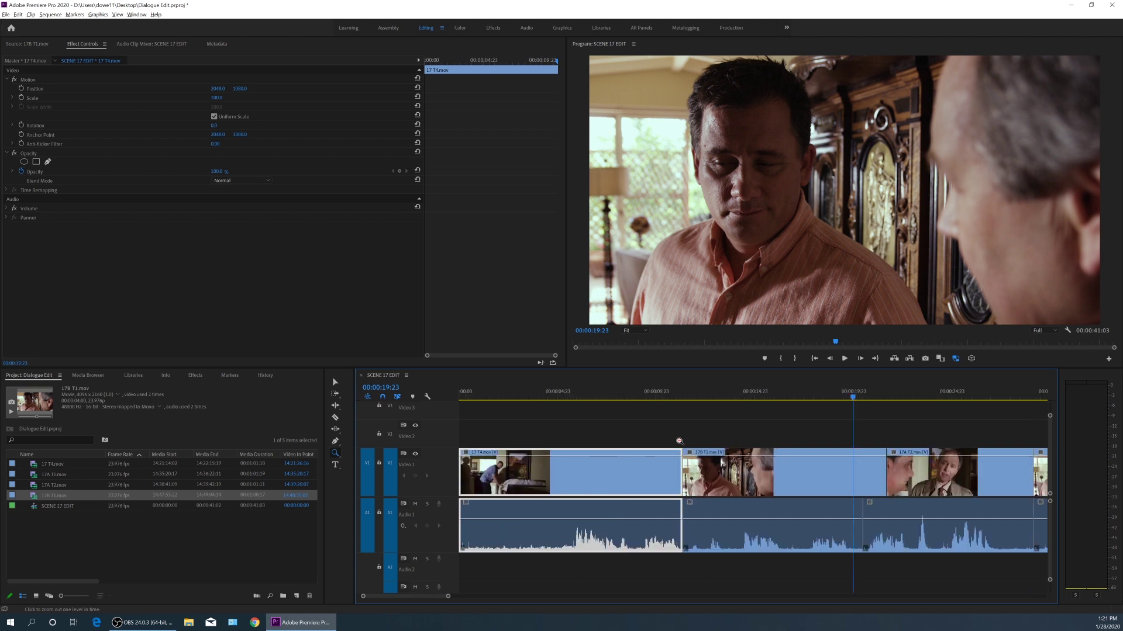
{"action": "left_click", "coordinate": [680, 441], "text": "alt"}
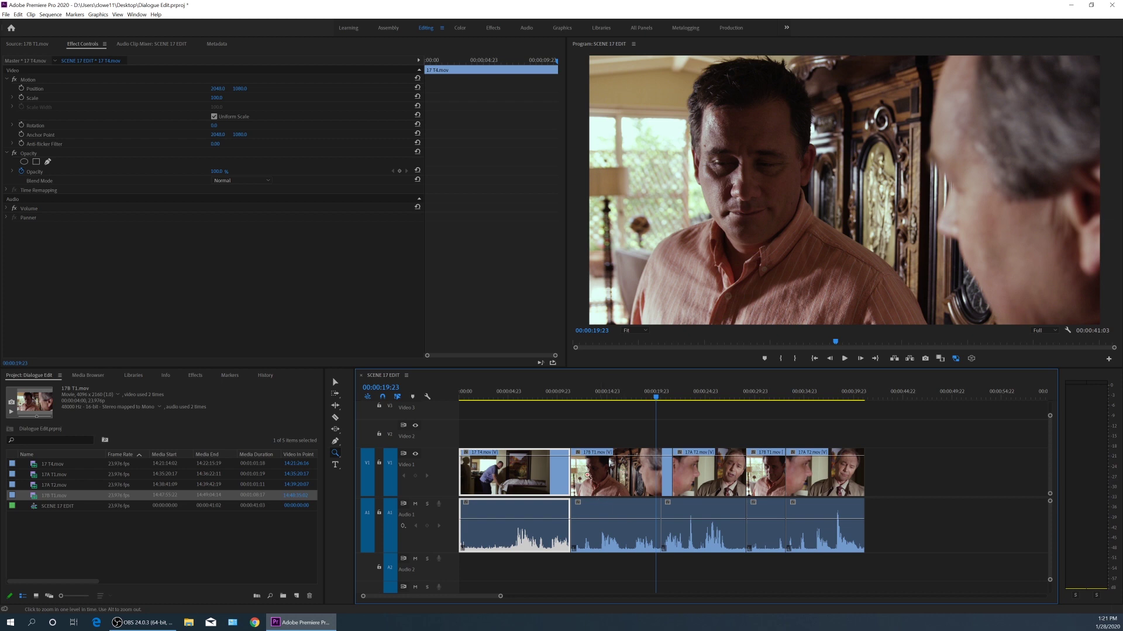
Return to the Selection tool, zoom the timeline in with =, then back out with -
{"action": "key", "text": "v"}
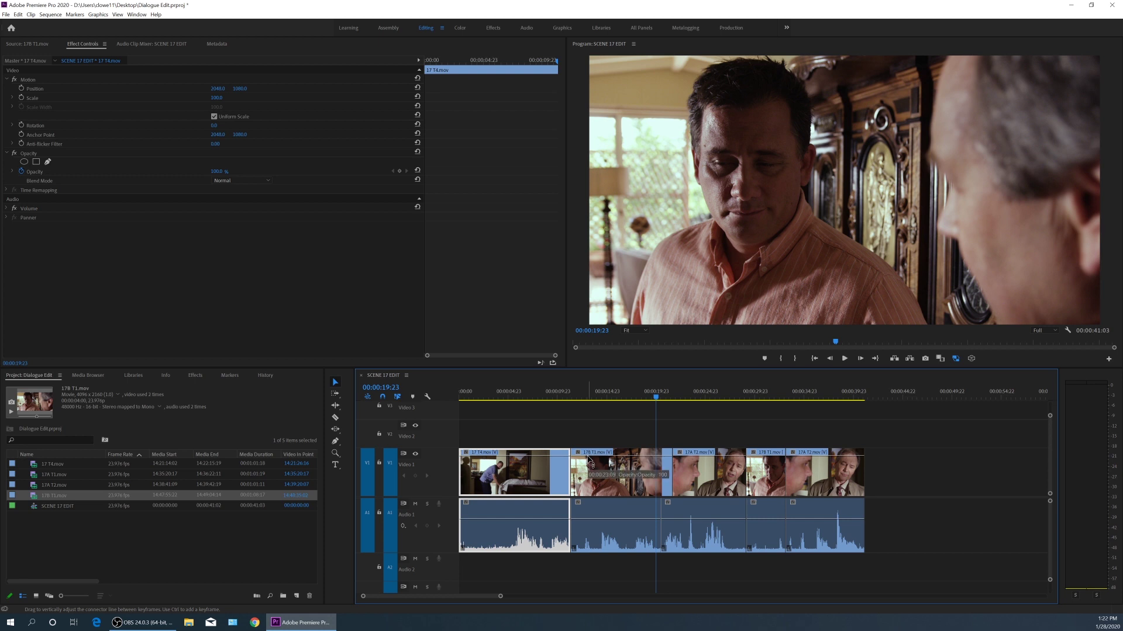
{"action": "key", "text": "equal"}
{"action": "key", "text": "equal"}
{"action": "key", "text": "equal"}
{"action": "key", "text": "minus"}
{"action": "key", "text": "minus"}
{"action": "key", "text": "minus"}
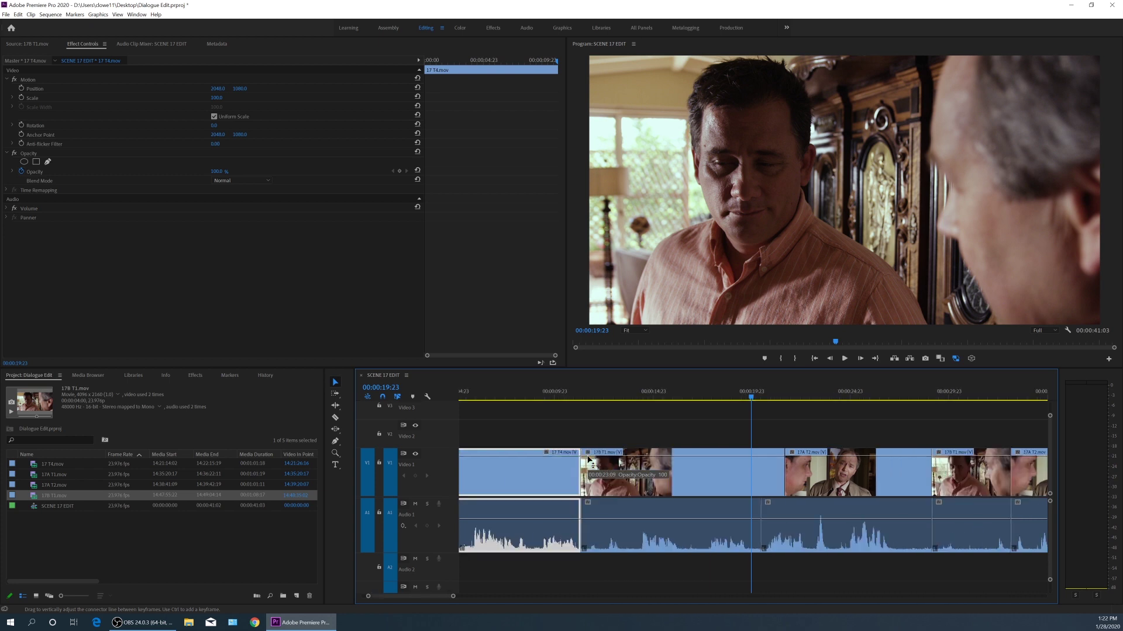